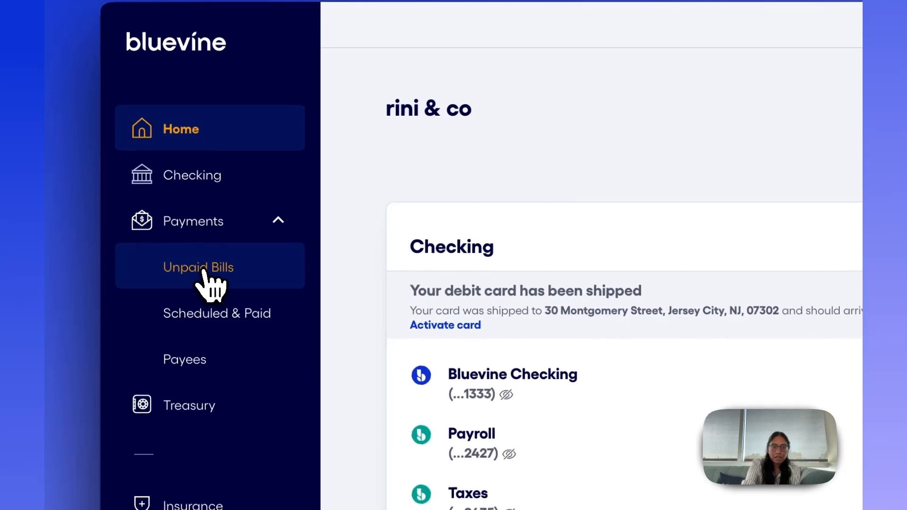
Open the unpaid bills page and view the custom bills inbox email setup, closing it without saving.
left_click(203, 270)
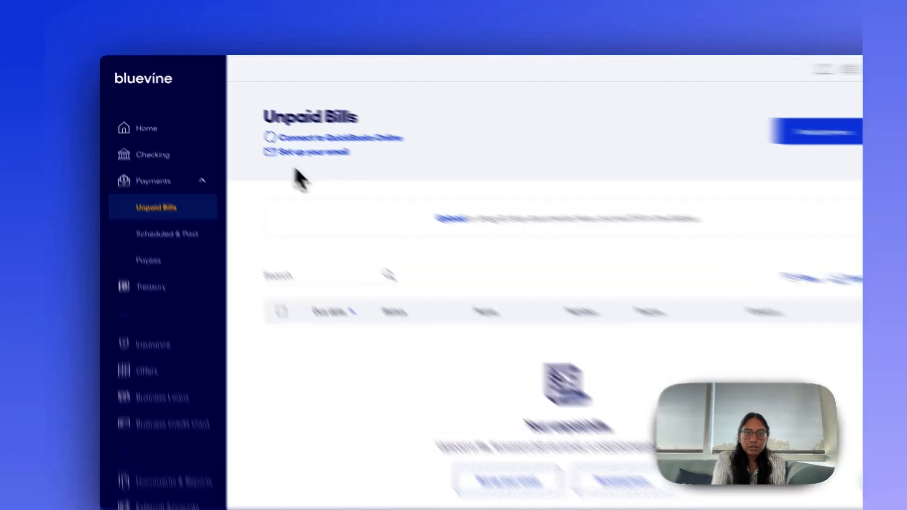
left_click(268, 141)
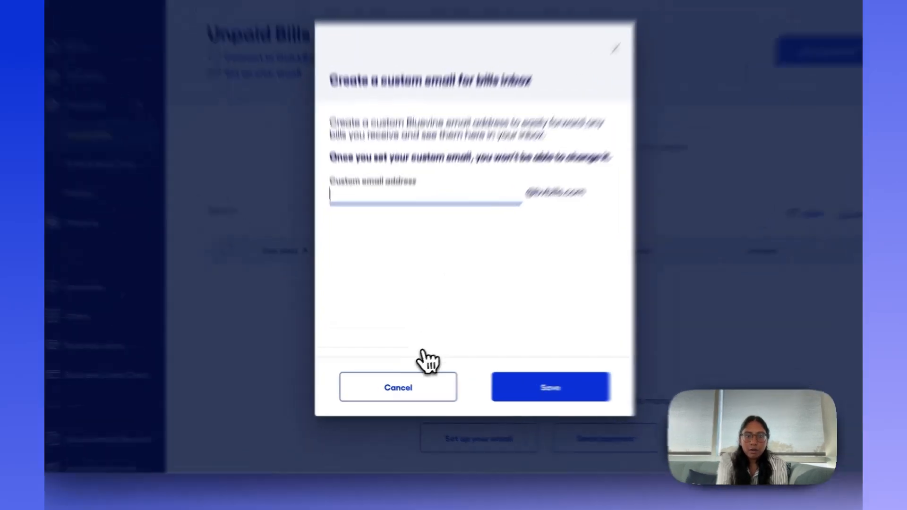
left_click(400, 389)
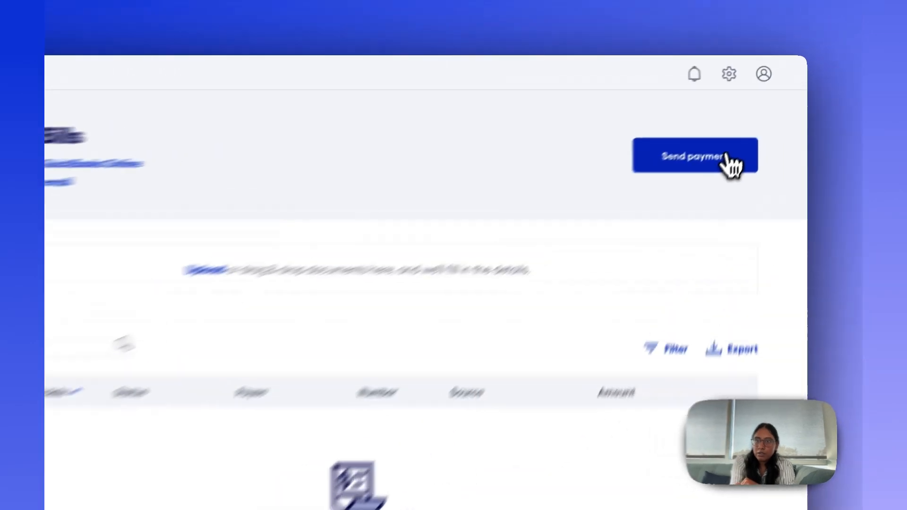
Start a new payment, upload the invoice PDF from the Desktop, and choose to enter its details manually.
left_click(754, 124)
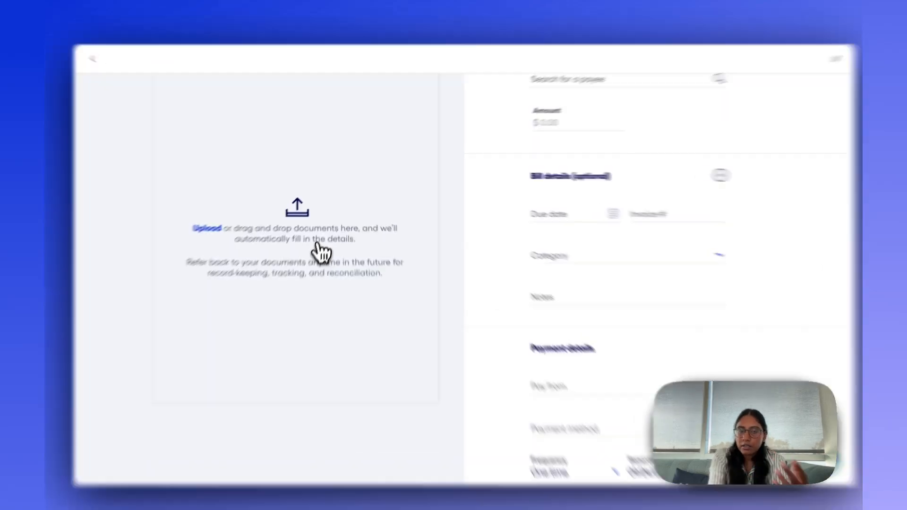
left_click(324, 243)
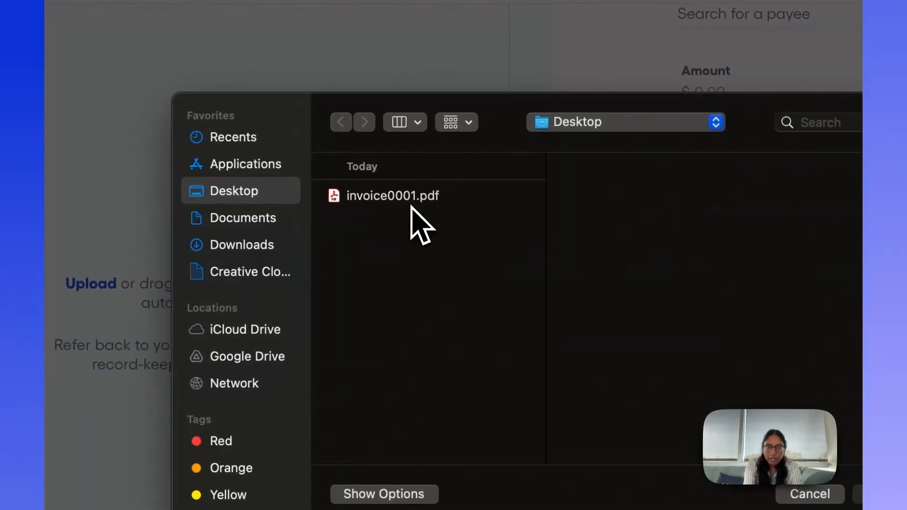
left_click(409, 198)
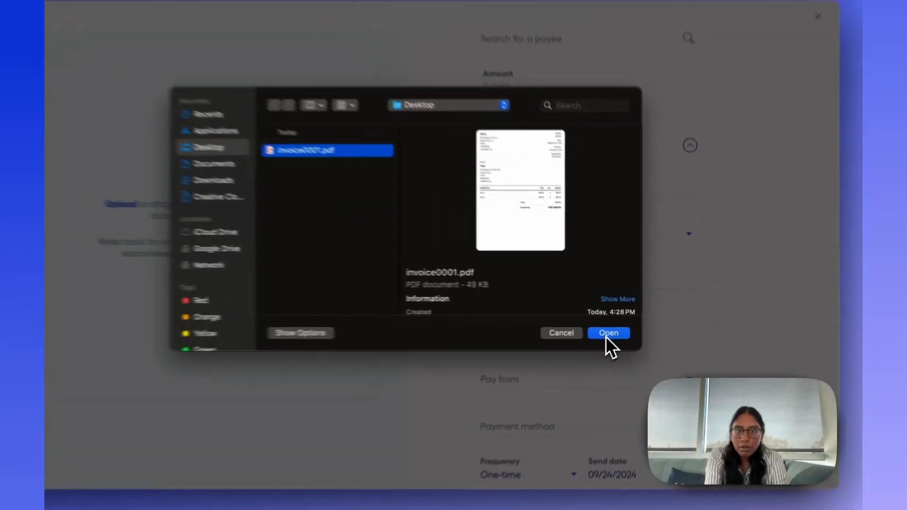
left_click(607, 334)
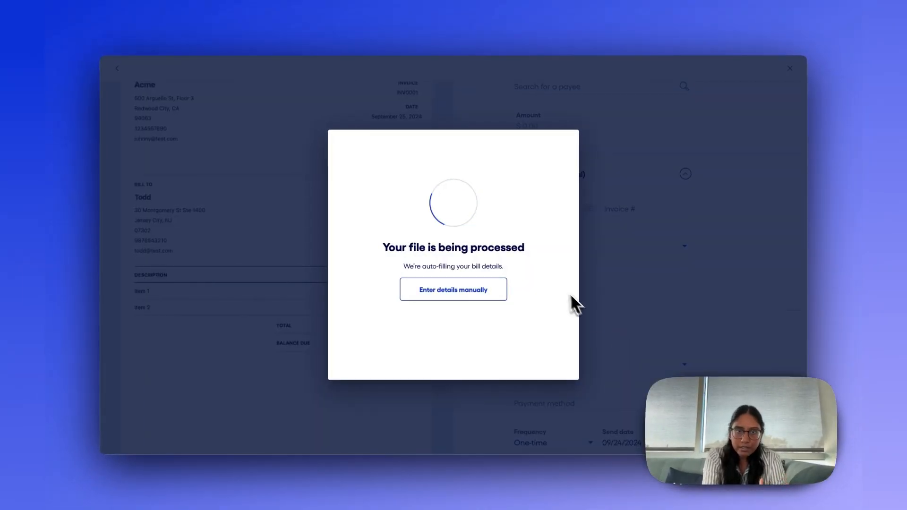
left_click(475, 293)
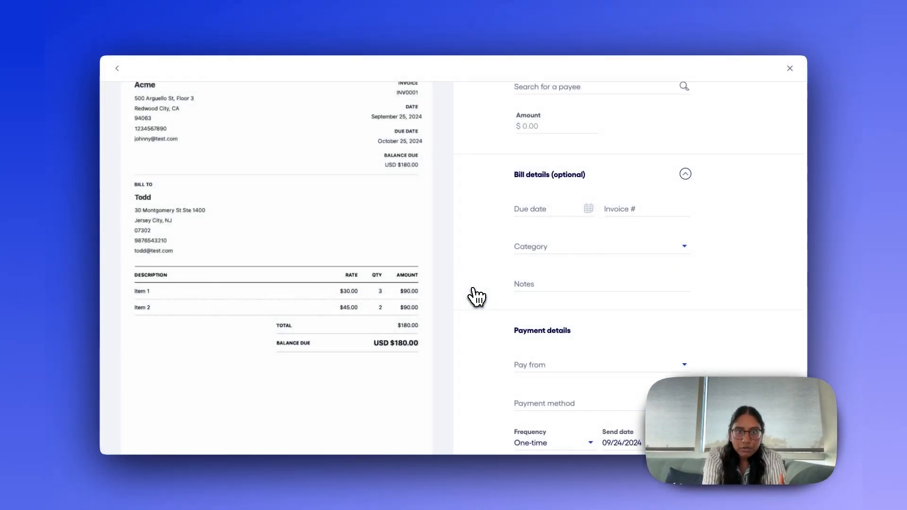
scroll(543, 259, "up", 2)
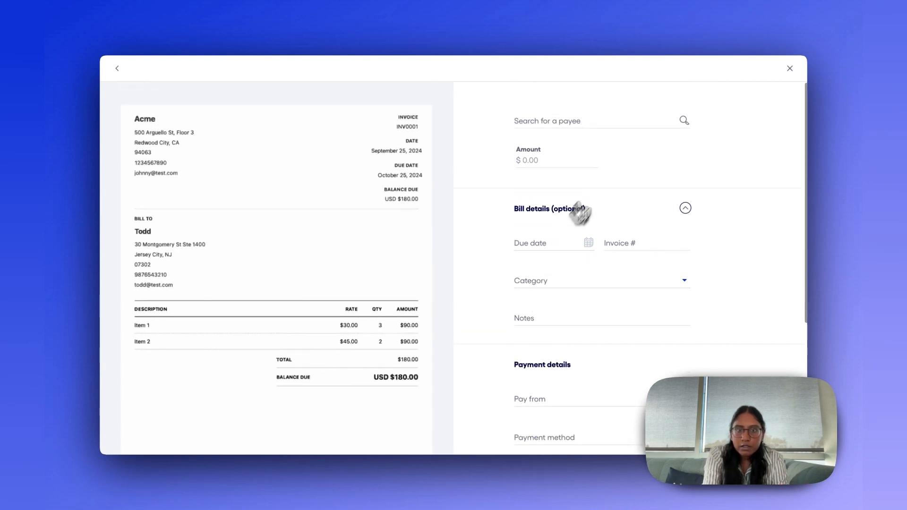
Start adding a business payee for the bill, keeping the country as United States and naming the payee acme.
left_click(617, 122)
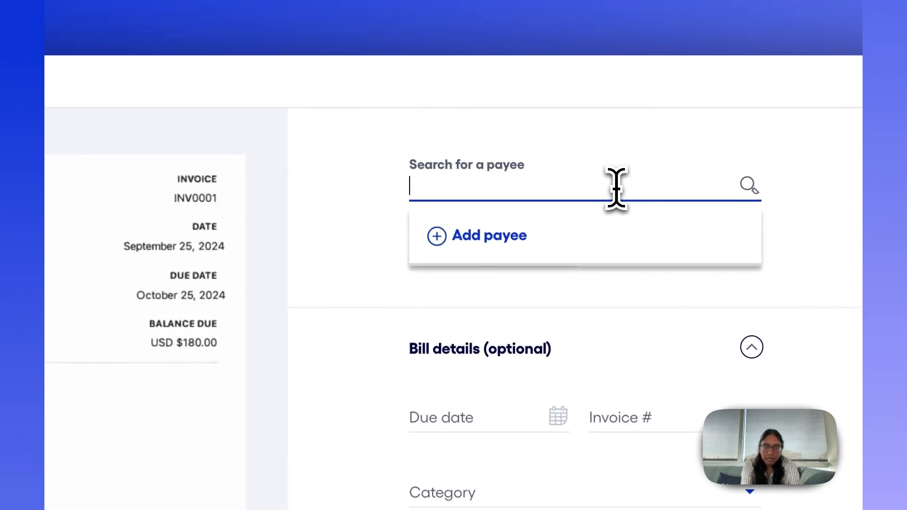
left_click(613, 232)
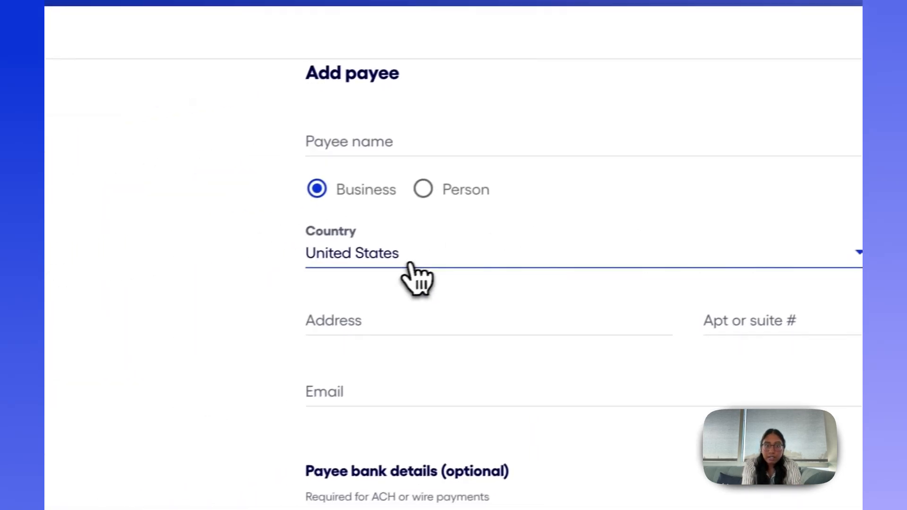
left_click(369, 279)
scroll(502, 385, "down", 10)
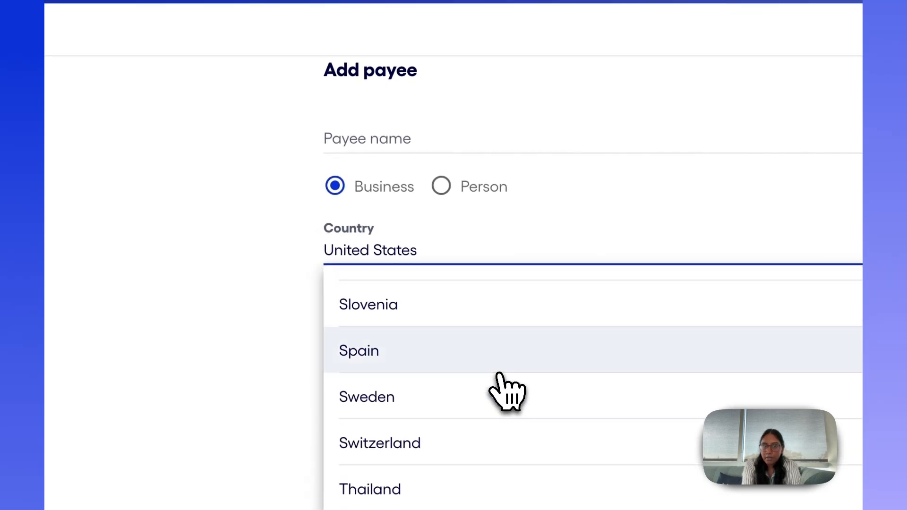
scroll(502, 385, "up", 10)
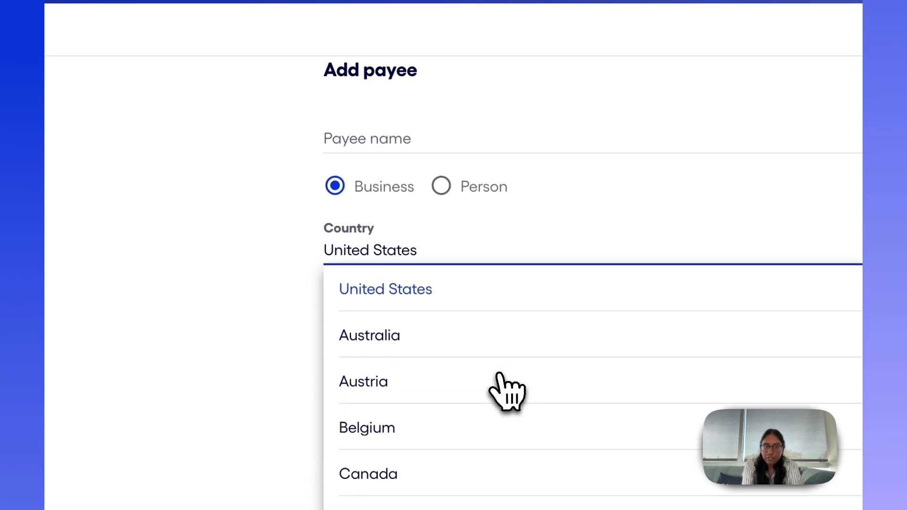
left_click(435, 294)
left_click(338, 141)
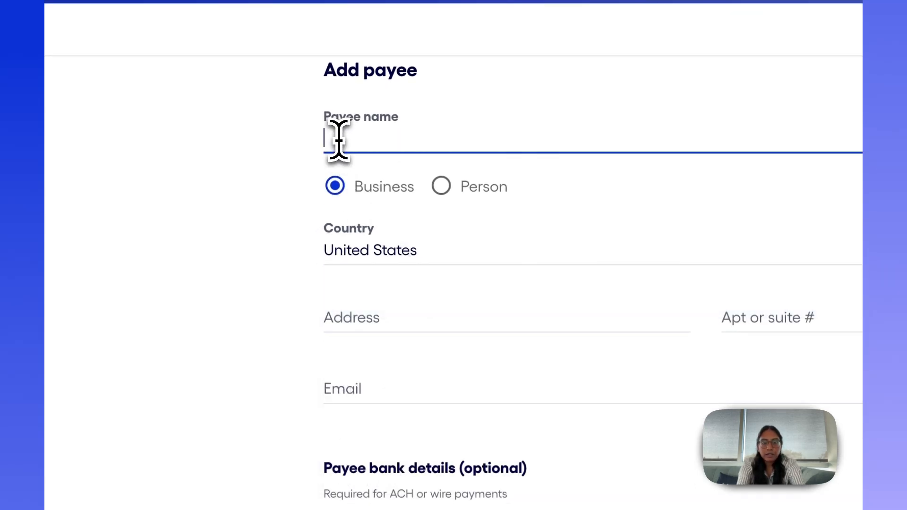
type("acme")
Fill in the payee's street address from the matching address suggestion and enter the payee's e-mail.
key("Tab")
key("Tab")
key("Tab")
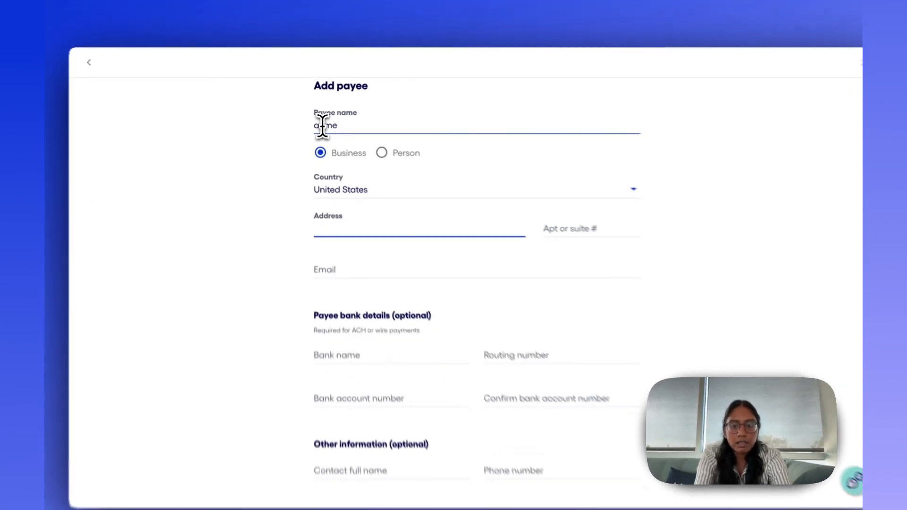
type("500arg")
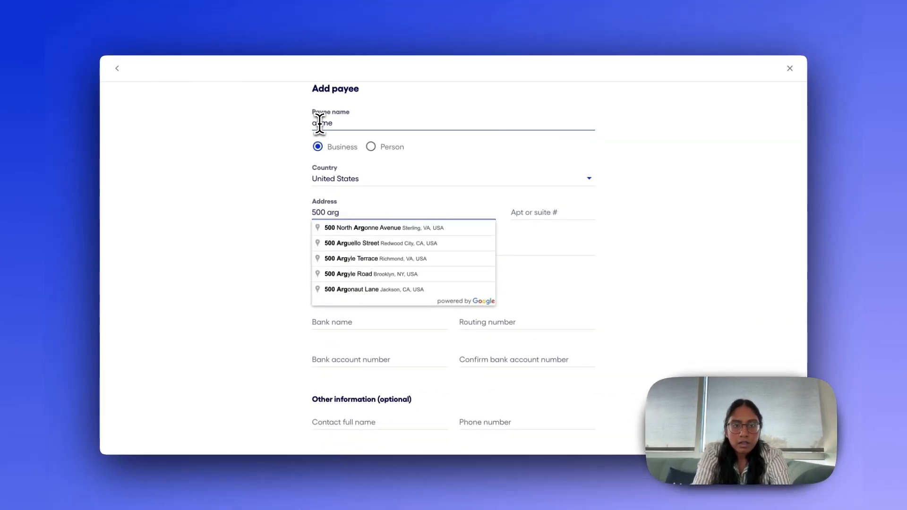
key("Down")
key("Down")
key("Return")
key("Tab")
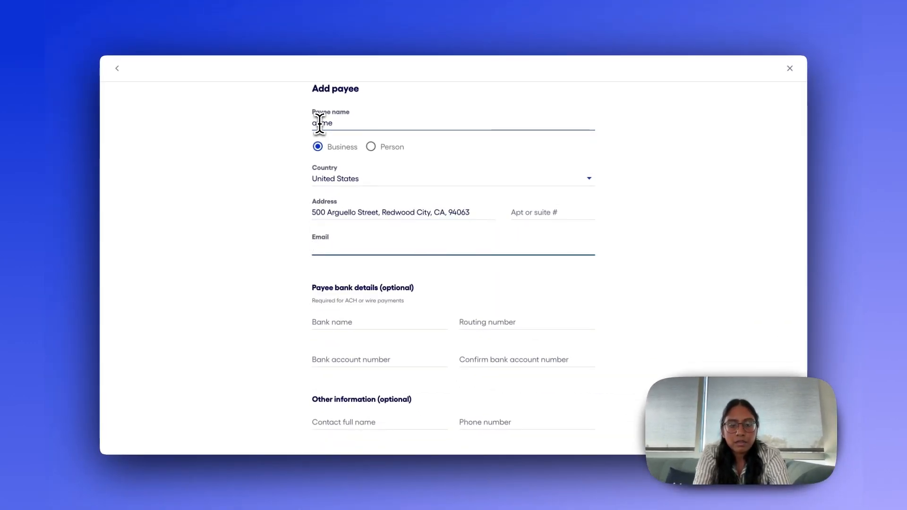
type("test@gmail.com")
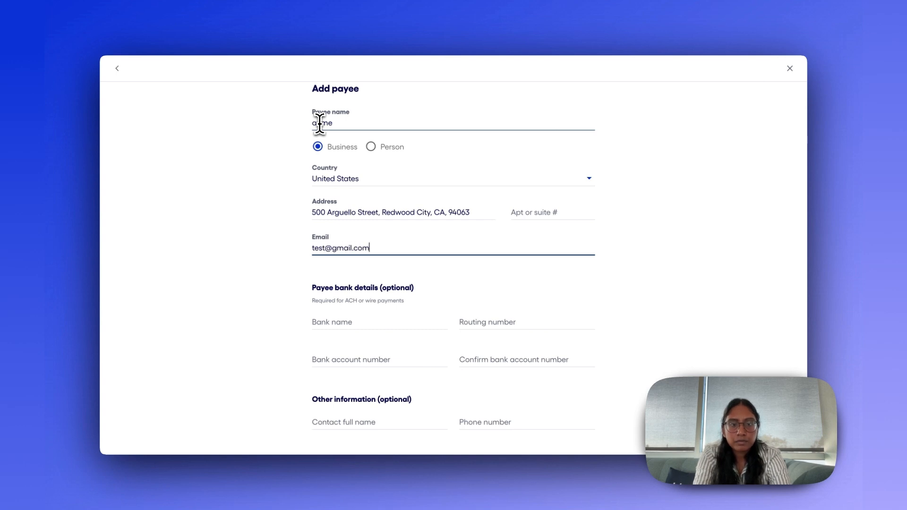
Enter chase as the payee's bank name and fill in the routing number and bank account number.
key("Tab")
type("chase")
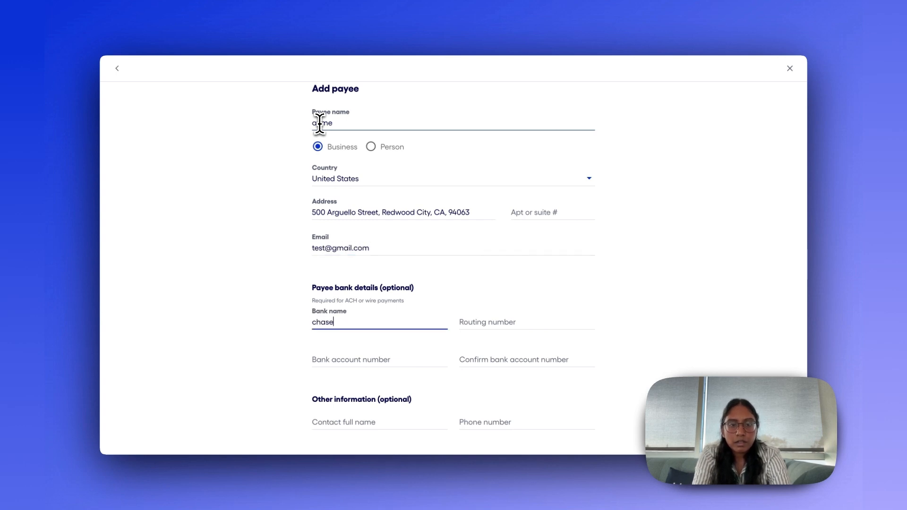
key("Tab")
type("123123123")
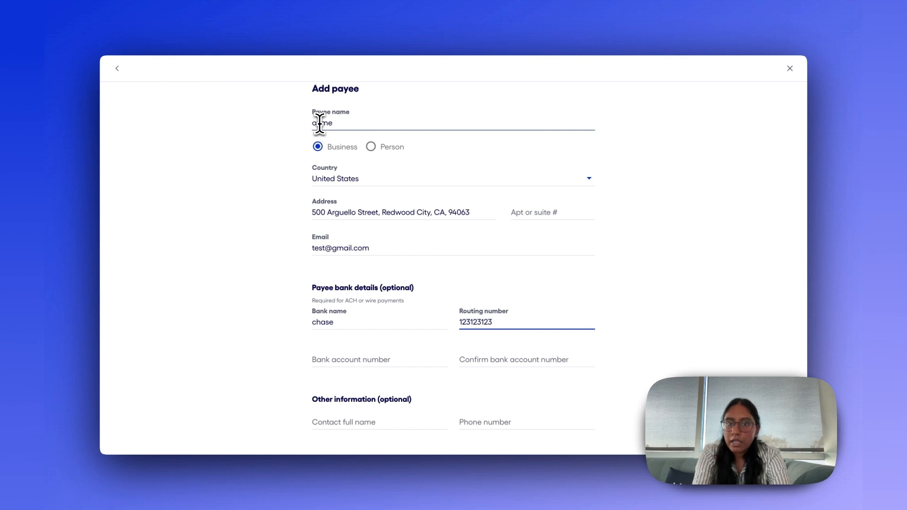
key("Tab")
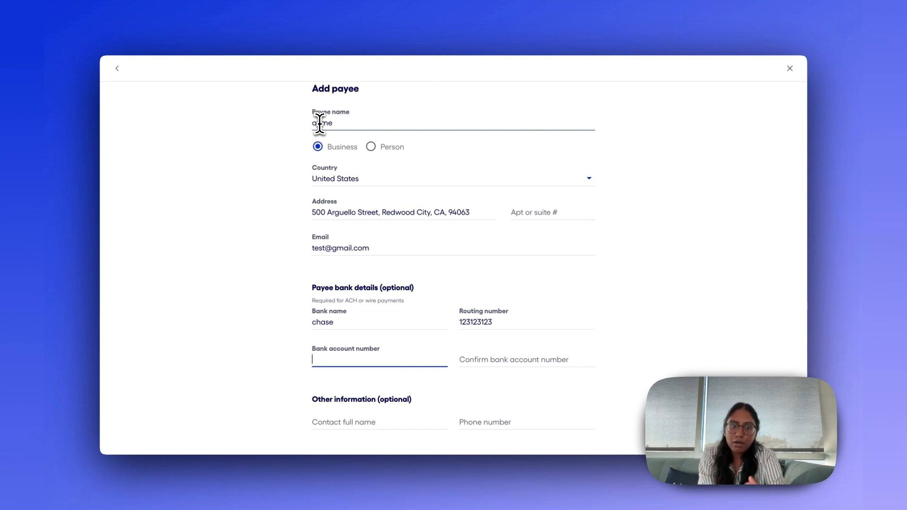
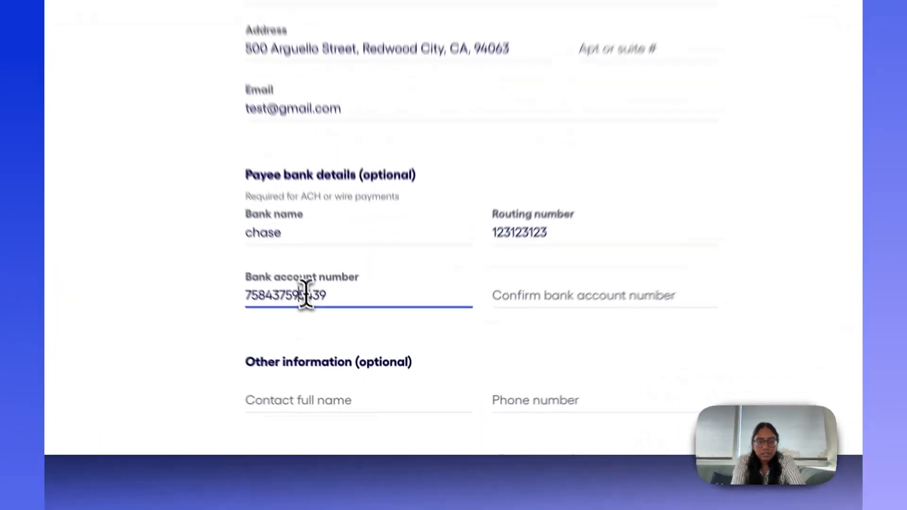
Copy the bank account number into the confirmation field and save the new payee.
double_click(306, 296)
key("ctrl+c")
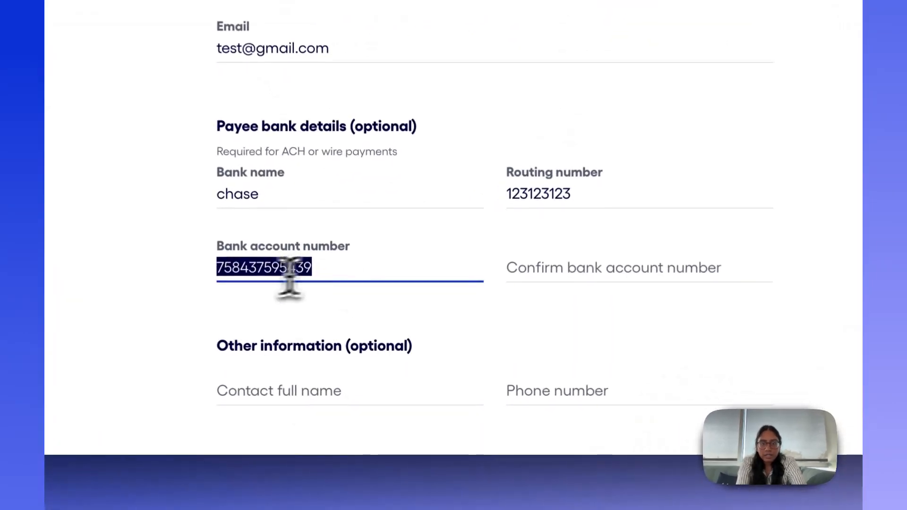
left_click(586, 296)
key("ctrl+v")
scroll(586, 295, "down", 3)
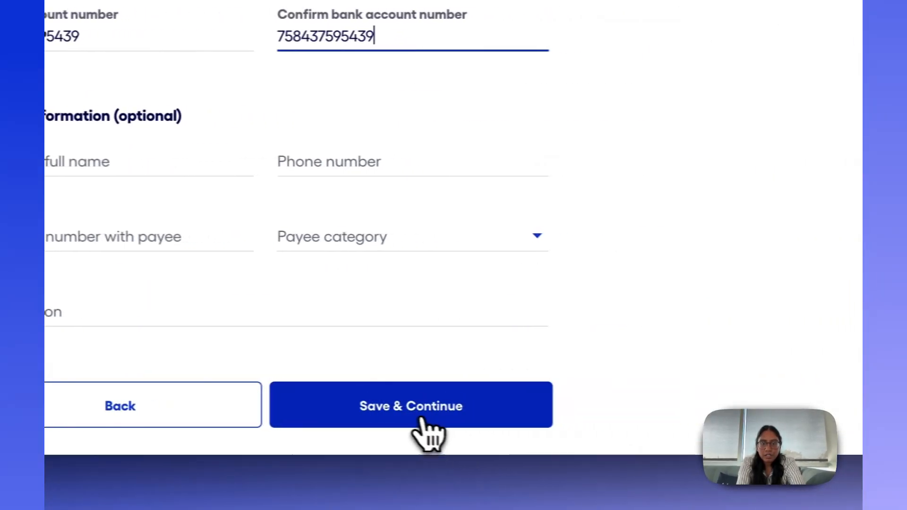
left_click(578, 418)
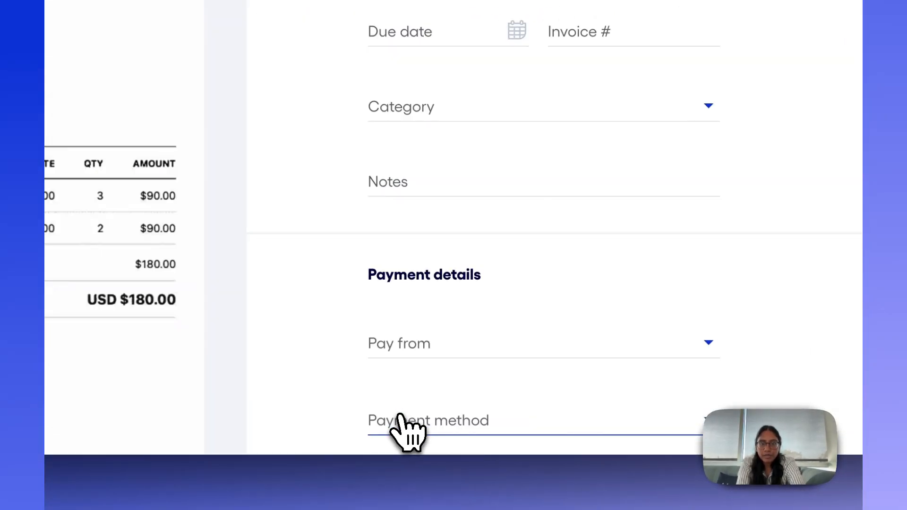
Set the payment amount to $180.
left_click(338, 124)
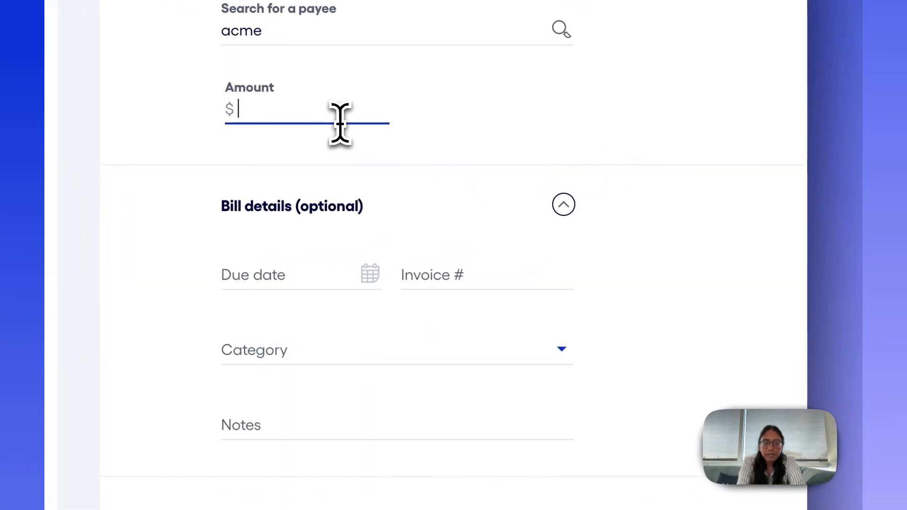
type("180")
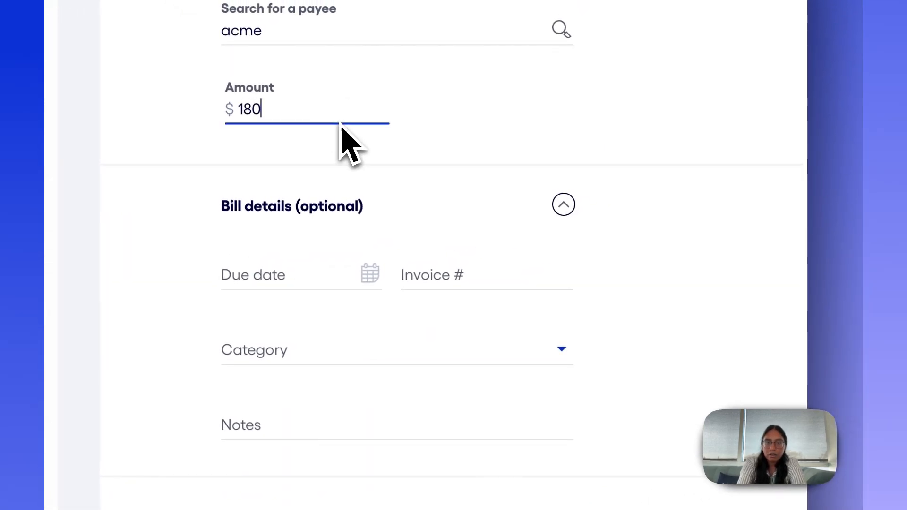
Set the bill's due date to 10/25/2024 and its invoice number to INV0001.
scroll(359, 213, "down", 2)
left_click(299, 182)
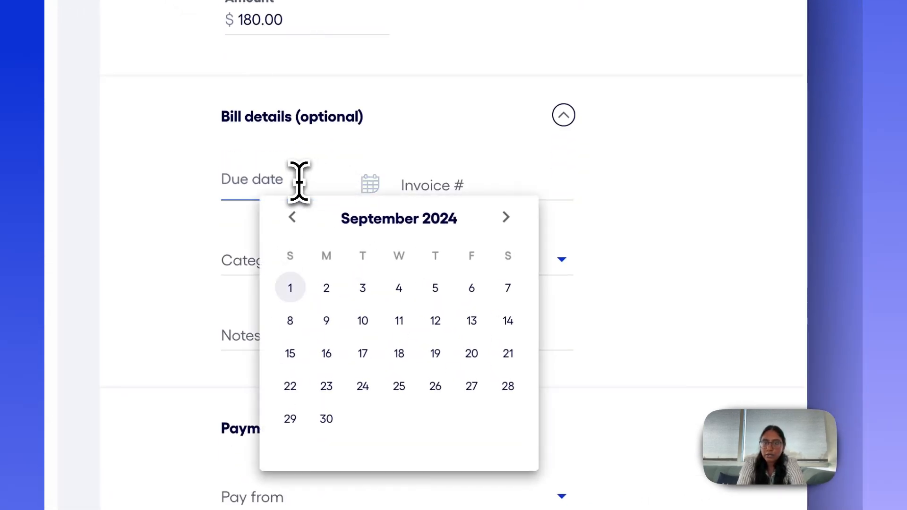
left_click(506, 217)
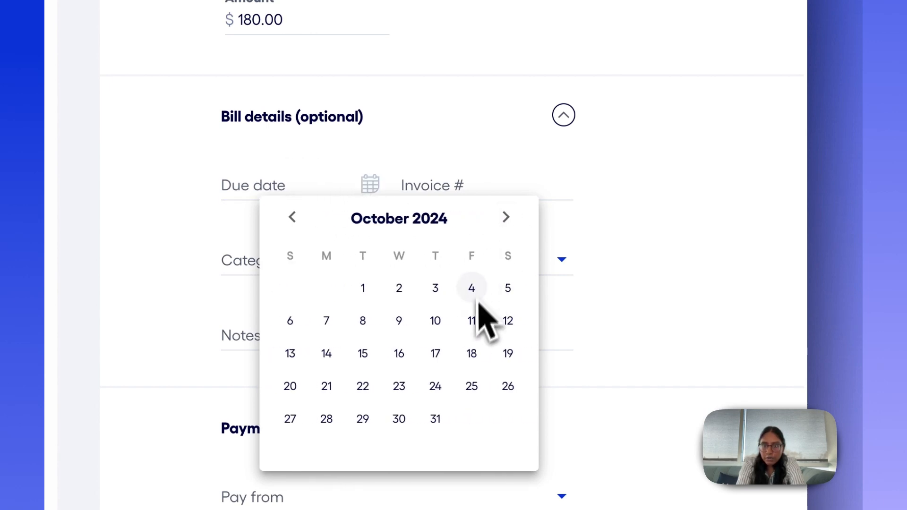
left_click(472, 386)
left_click(476, 186)
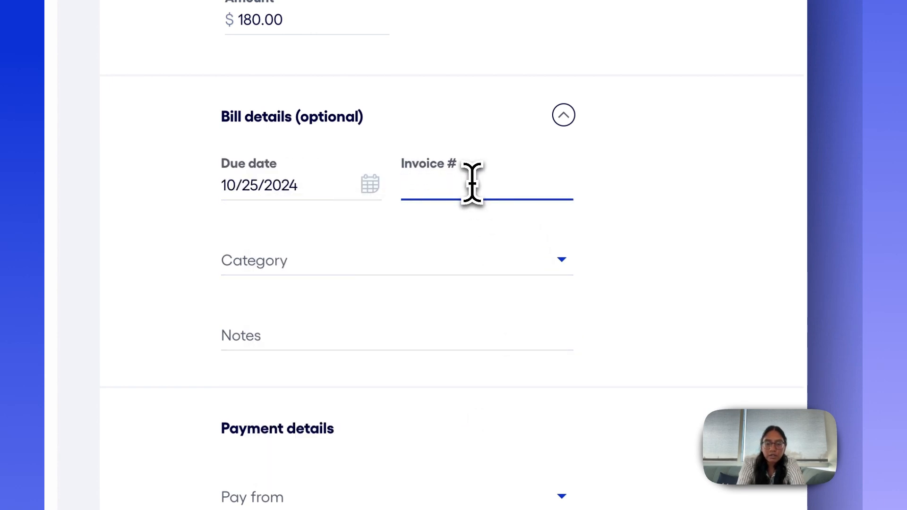
type("INV000")
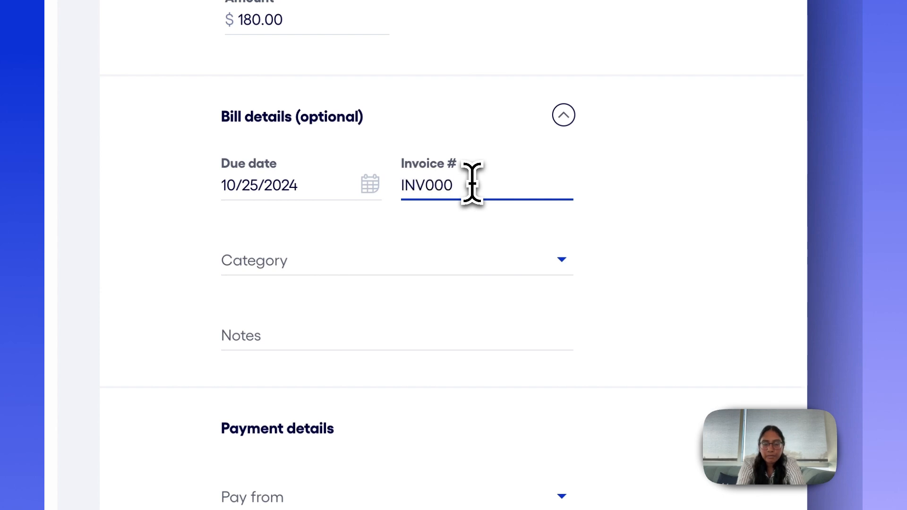
type("1")
Browse the available bill categories and close the list without choosing one.
scroll(487, 262, "down", 2)
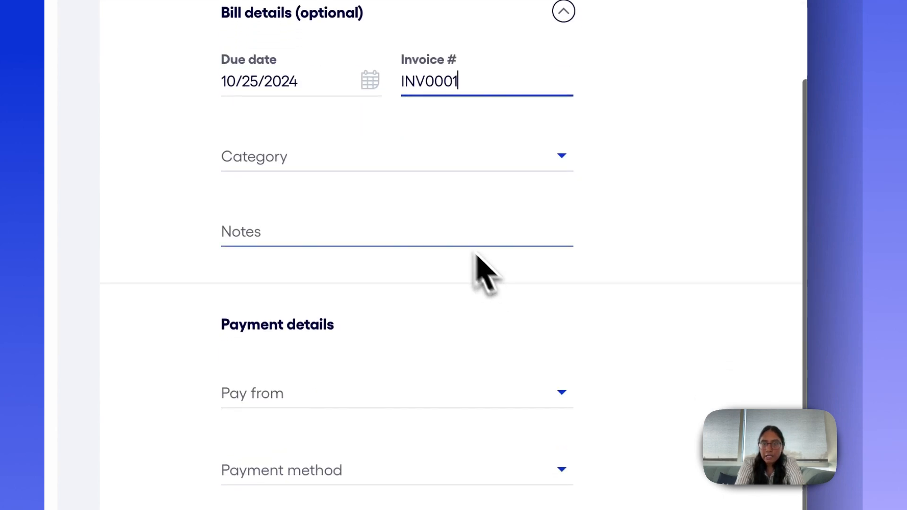
left_click(402, 168)
scroll(395, 359, "down", 15)
scroll(396, 374, "up", 15)
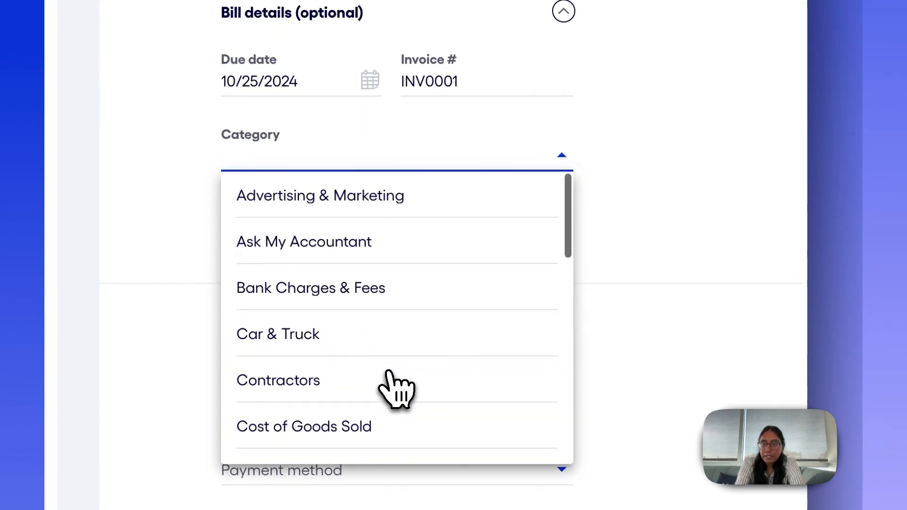
scroll(395, 384, "down", 15)
scroll(395, 384, "up", 15)
left_click(627, 262)
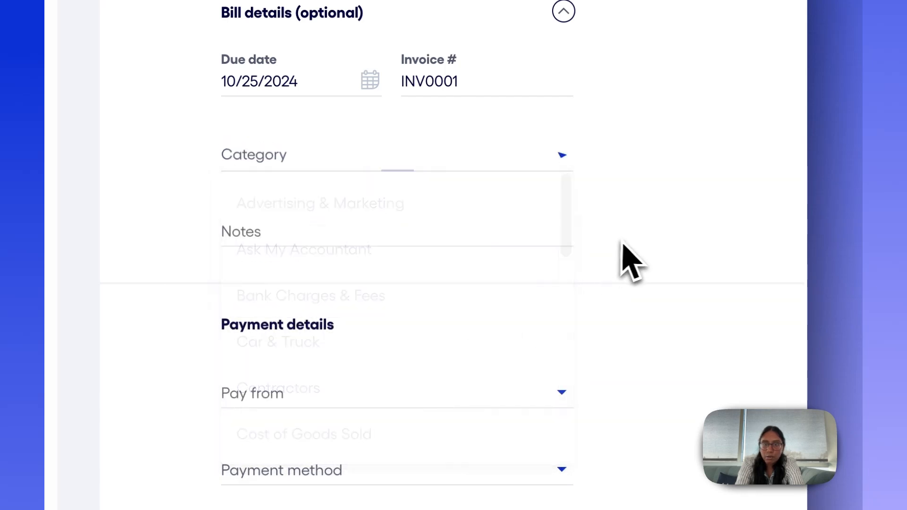
Leave the notes empty and choose the Bluevine Checking account to pay from.
left_click(466, 237)
scroll(604, 260, "down", 3)
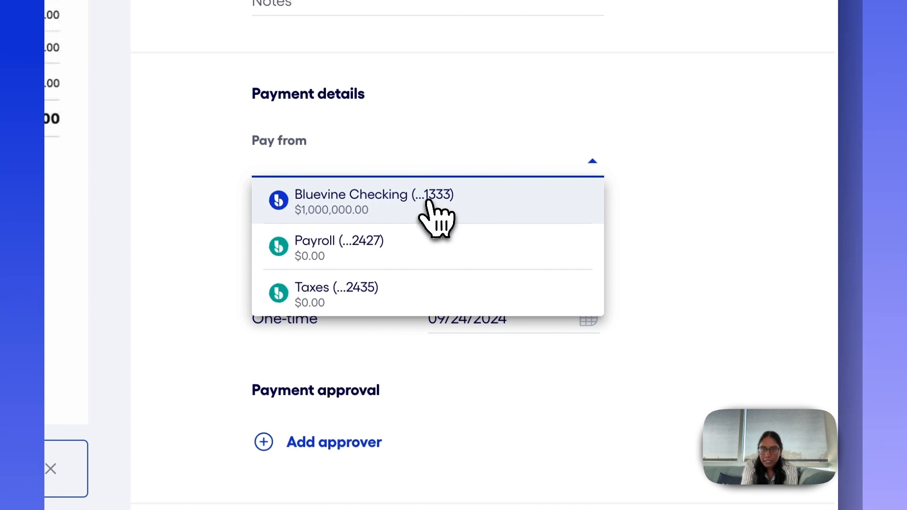
left_click(445, 202)
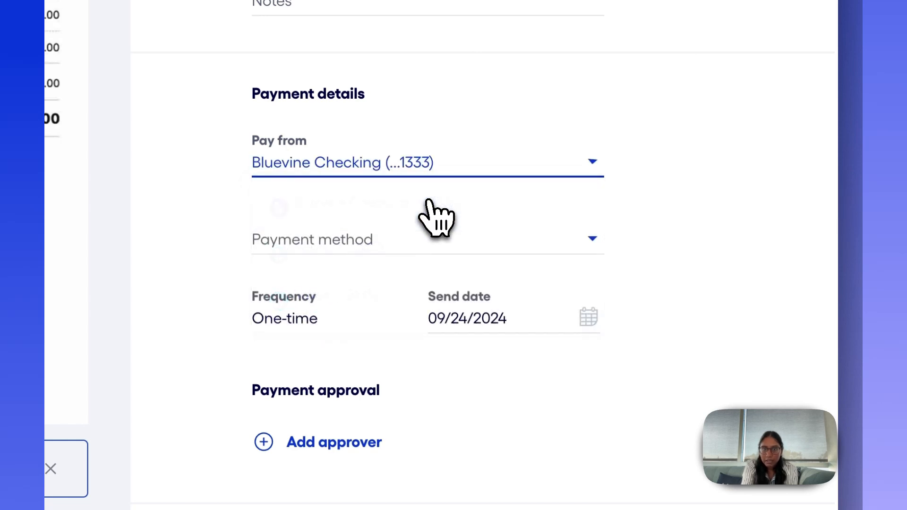
Choose ACH as the payment method and set the send date to 10/07/2024.
left_click(396, 236)
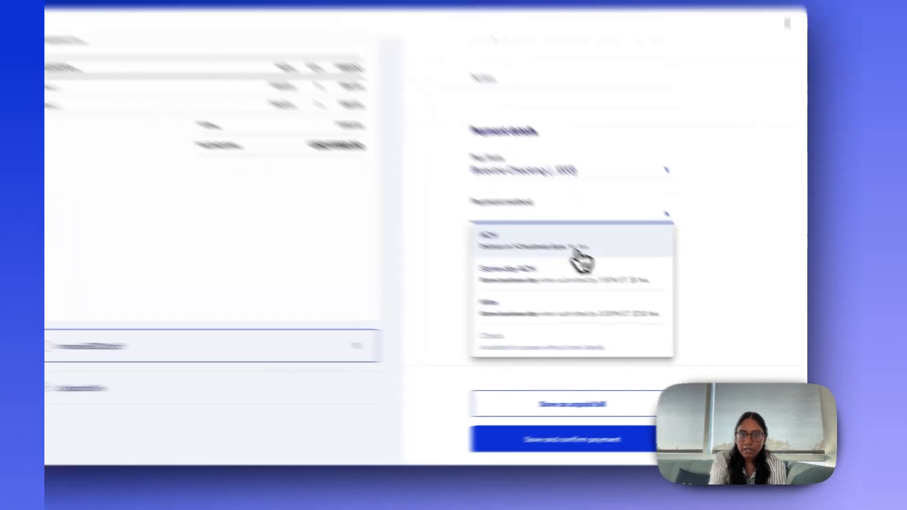
left_click(608, 259)
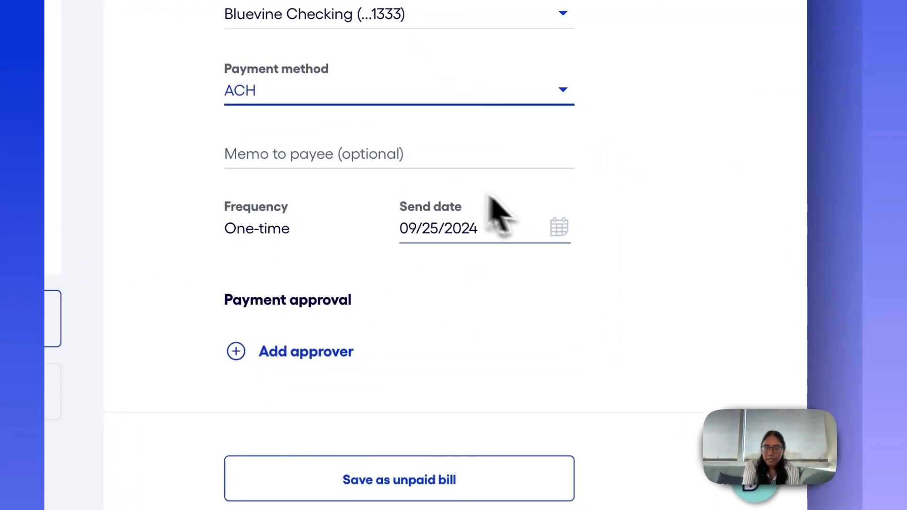
left_click(559, 228)
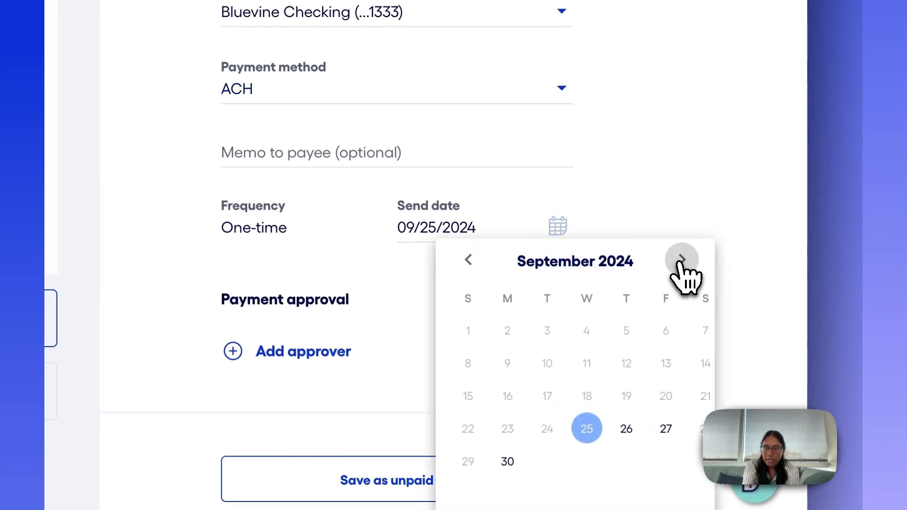
left_click(681, 260)
left_click(504, 365)
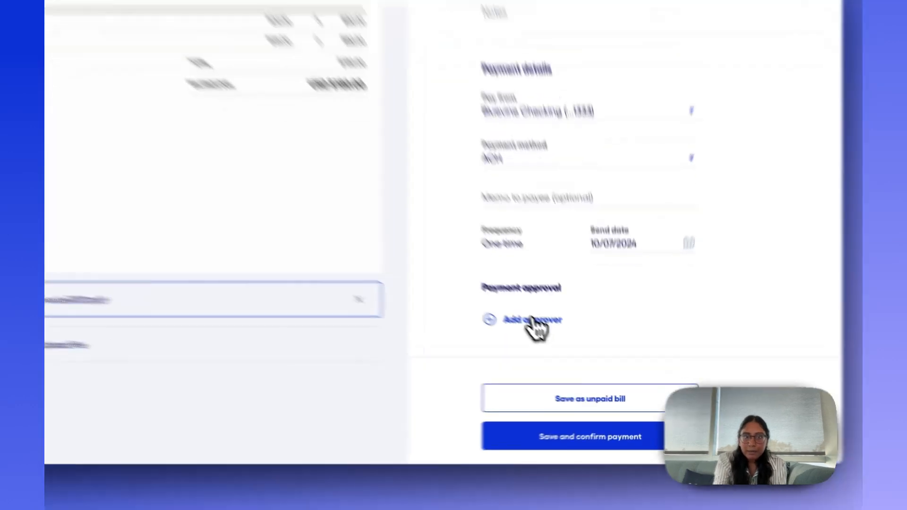
Add a payment approval requiring any of the selected approvers, pick one approver, and remove the approval again.
left_click(558, 338)
scroll(463, 276, "down", 2)
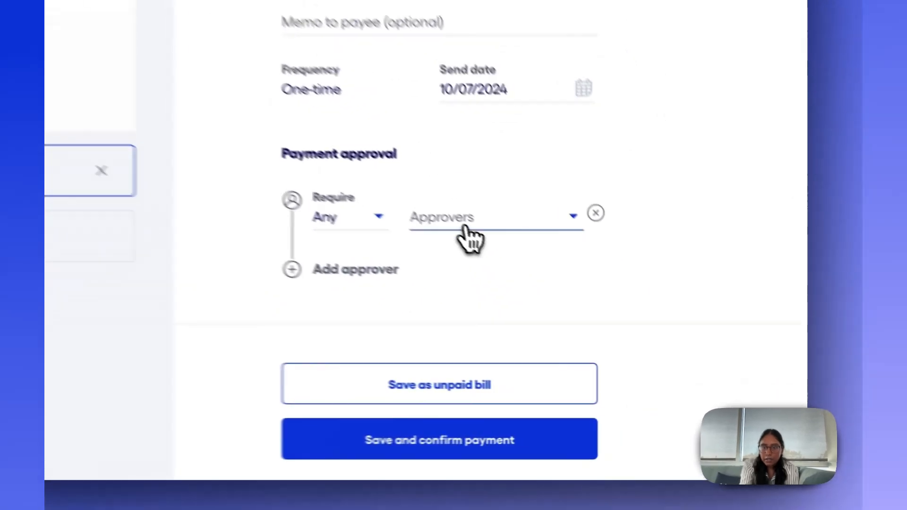
left_click(614, 310)
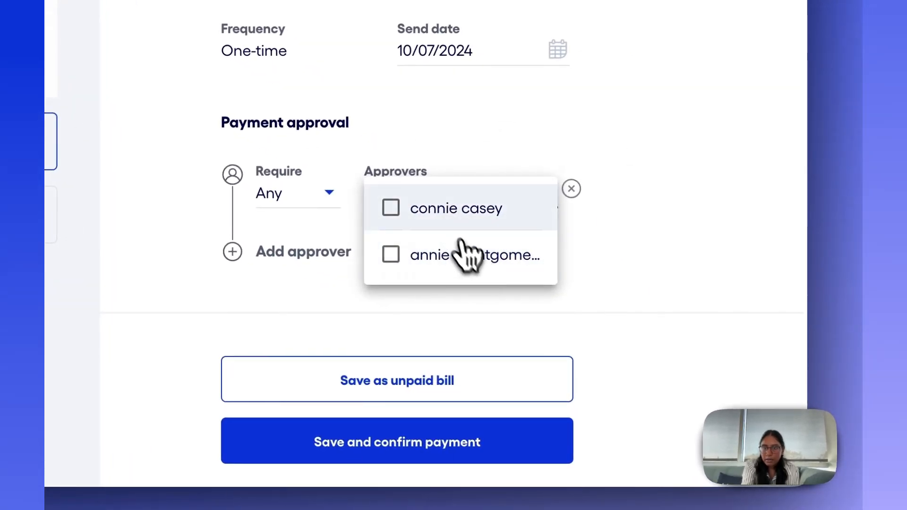
left_click(430, 255)
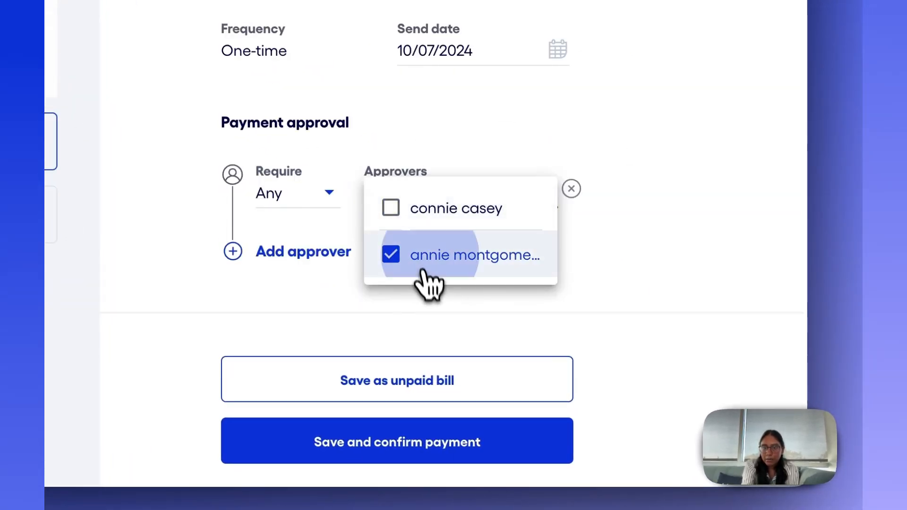
left_click(422, 272)
left_click(571, 188)
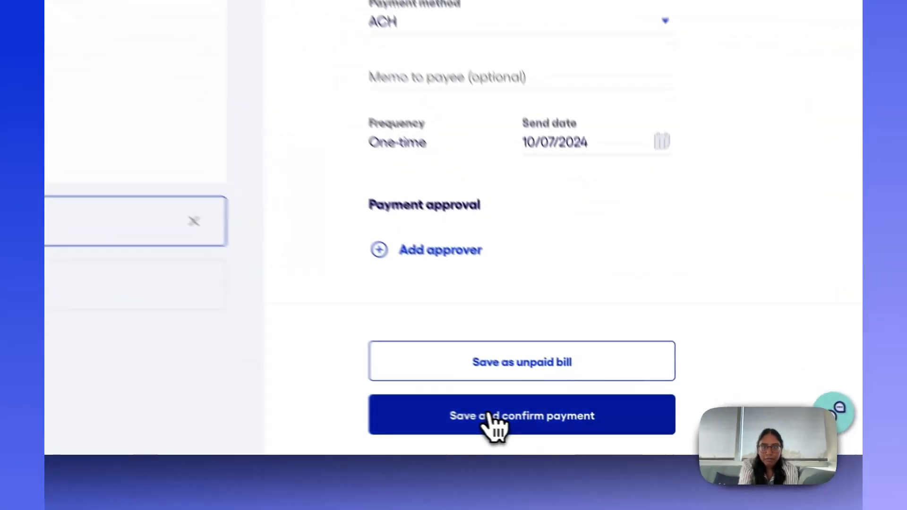
Save the bill and schedule its payment with an e-mail notification to the payee.
left_click(585, 433)
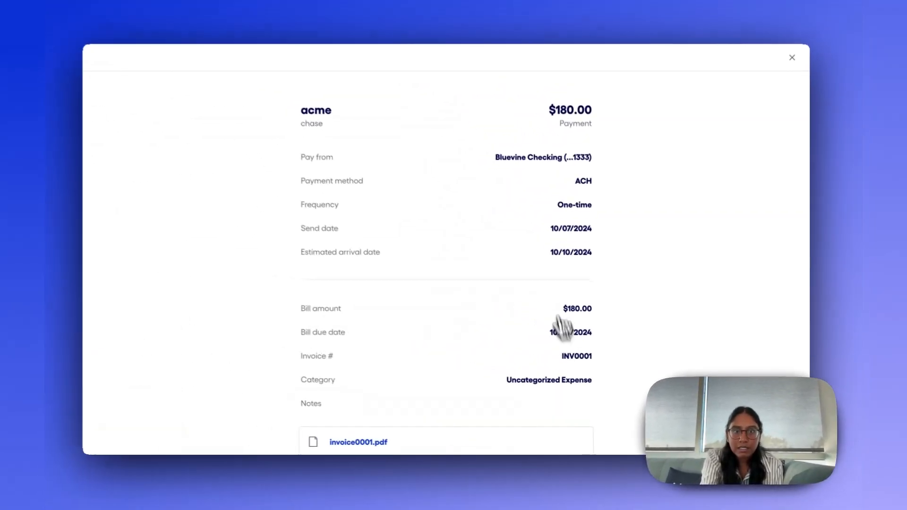
scroll(634, 299, "down", 3)
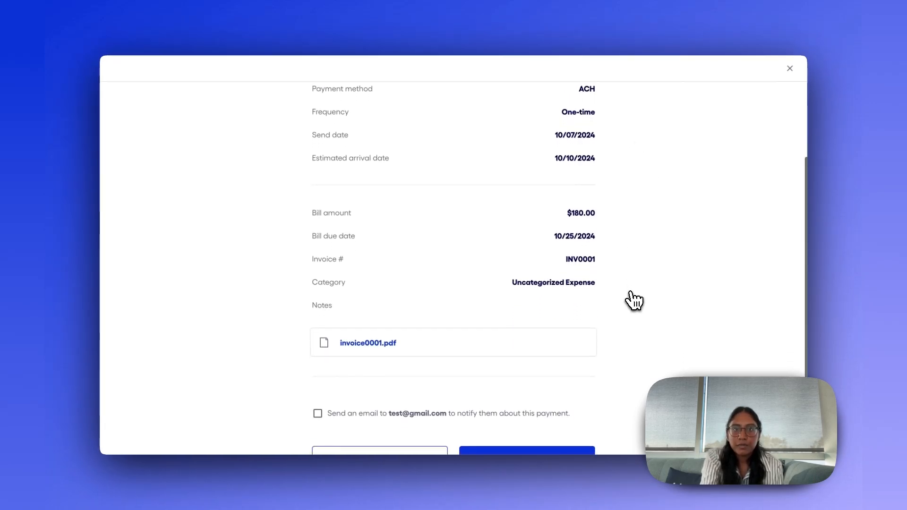
scroll(634, 300, "down", 2)
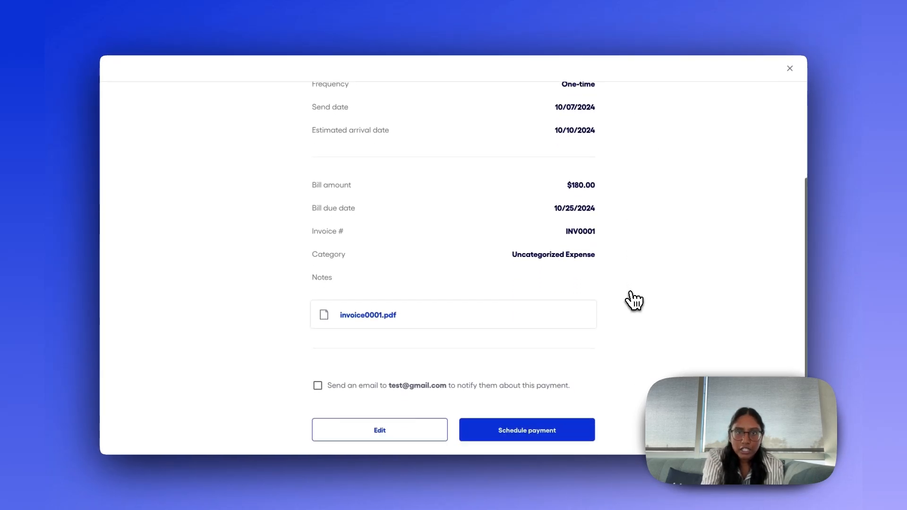
left_click(318, 386)
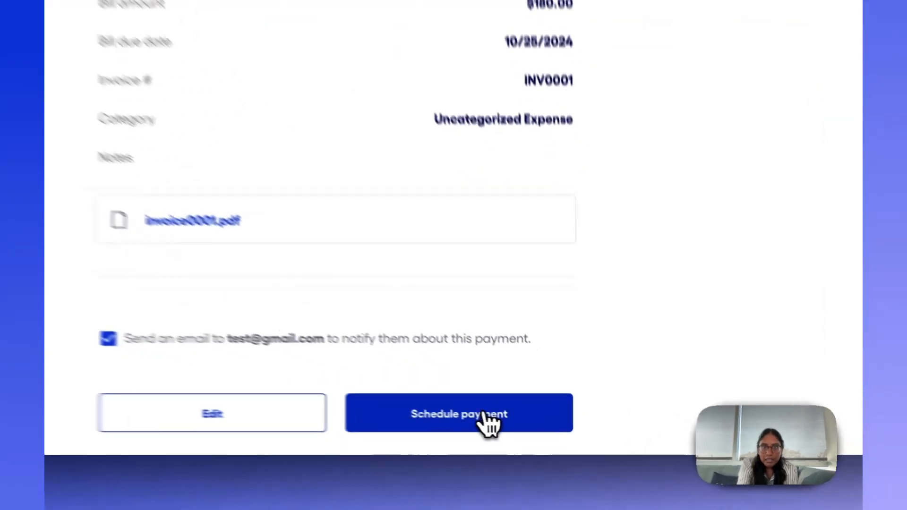
left_click(485, 415)
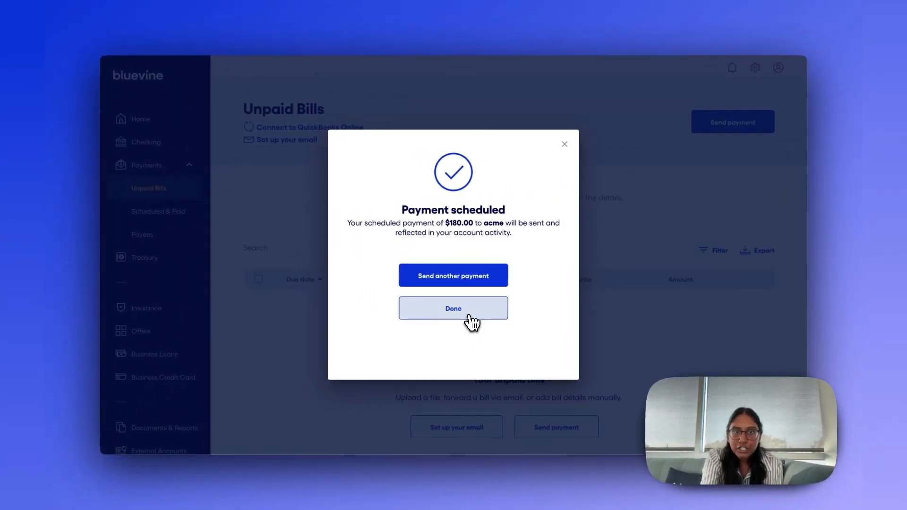
left_click(470, 321)
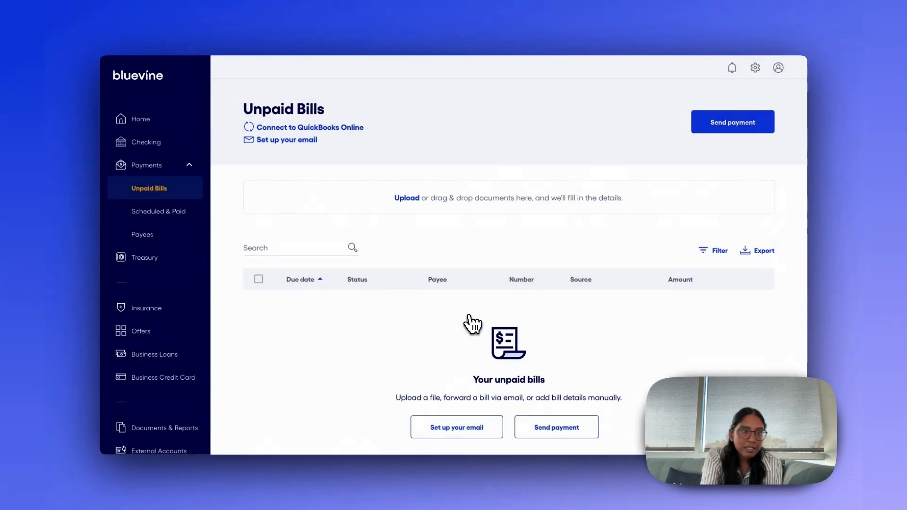
Open the acme payment from the Scheduled & Paid list, review its payment details and status, and close it.
left_click(175, 215)
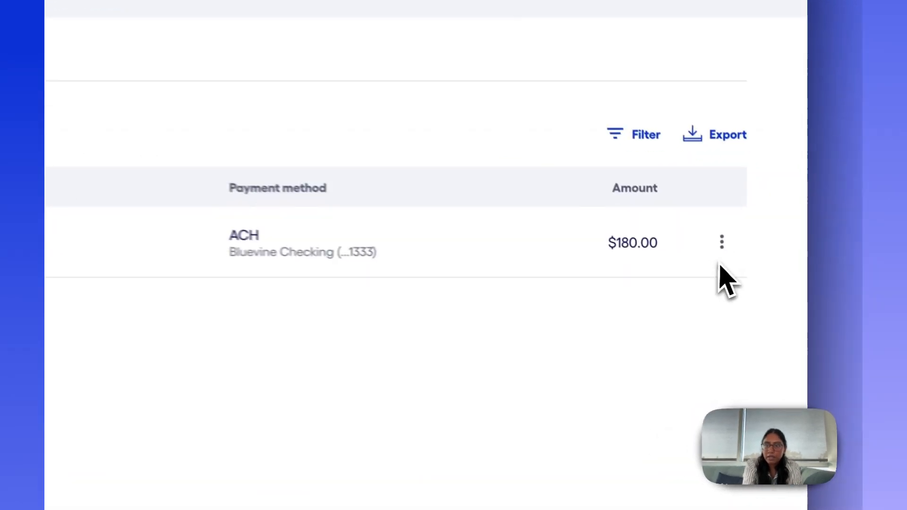
left_click(761, 269)
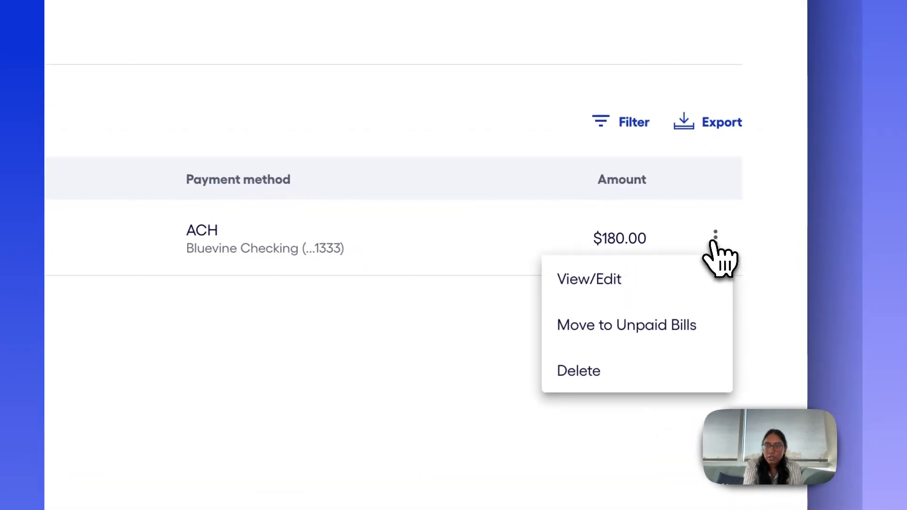
left_click(669, 281)
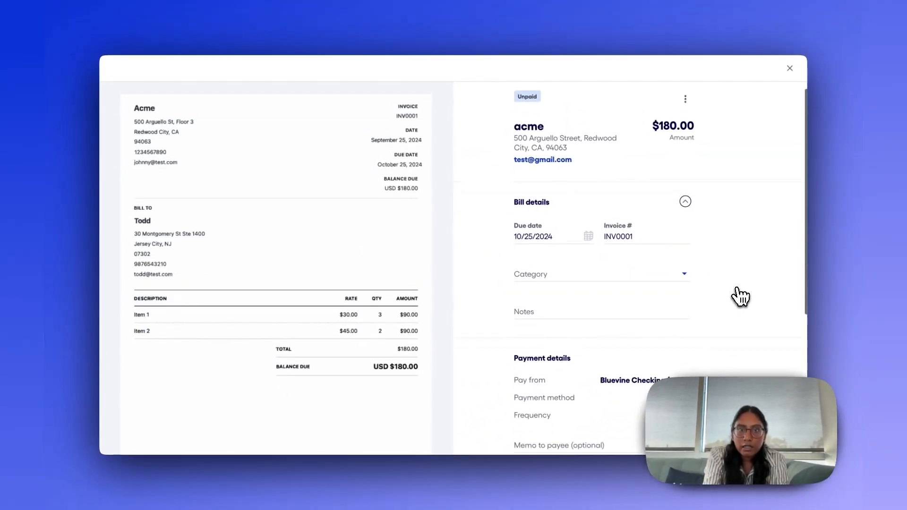
scroll(740, 297, "down", 5)
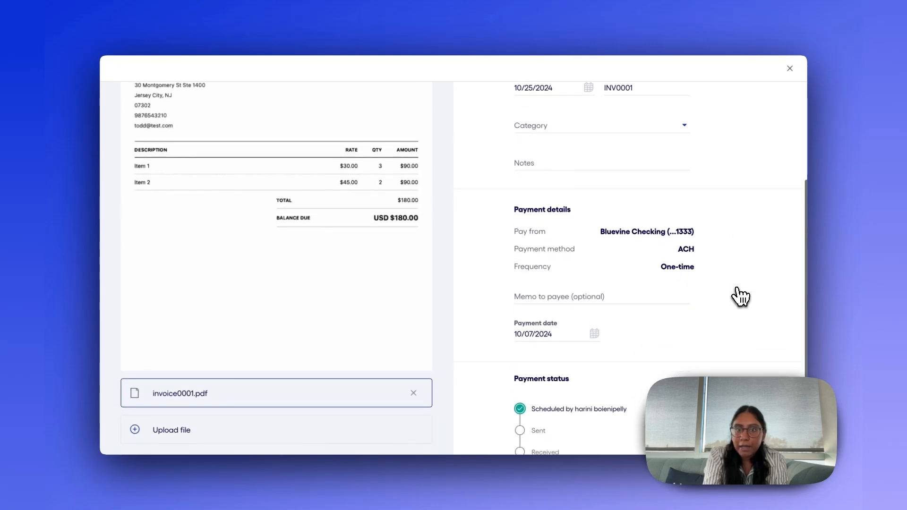
scroll(740, 296, "down", 3)
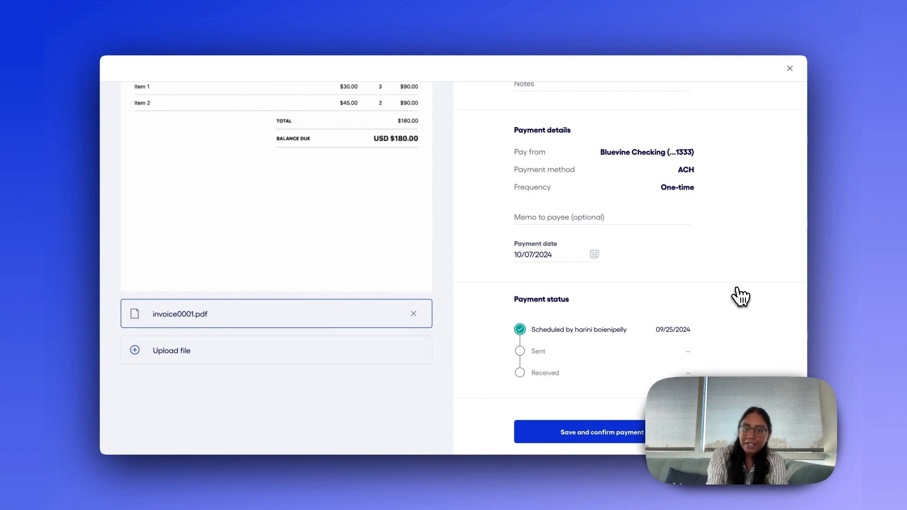
left_click(790, 69)
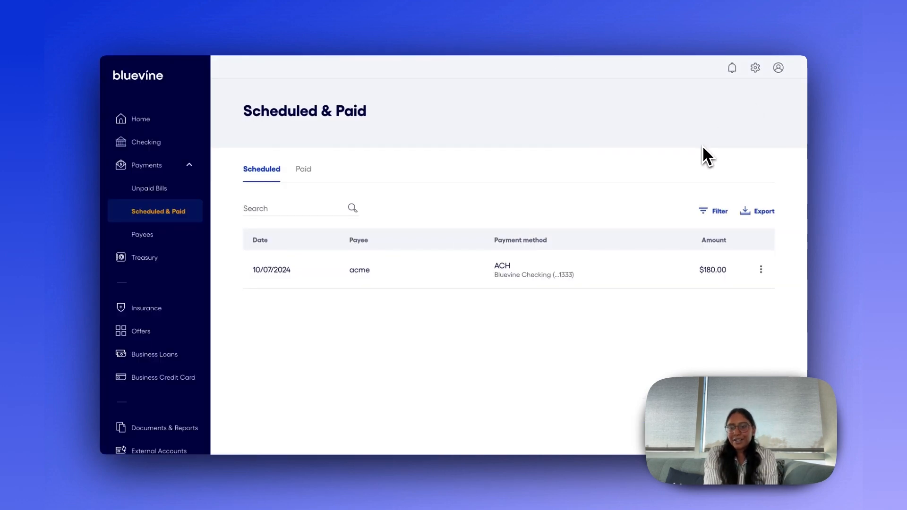